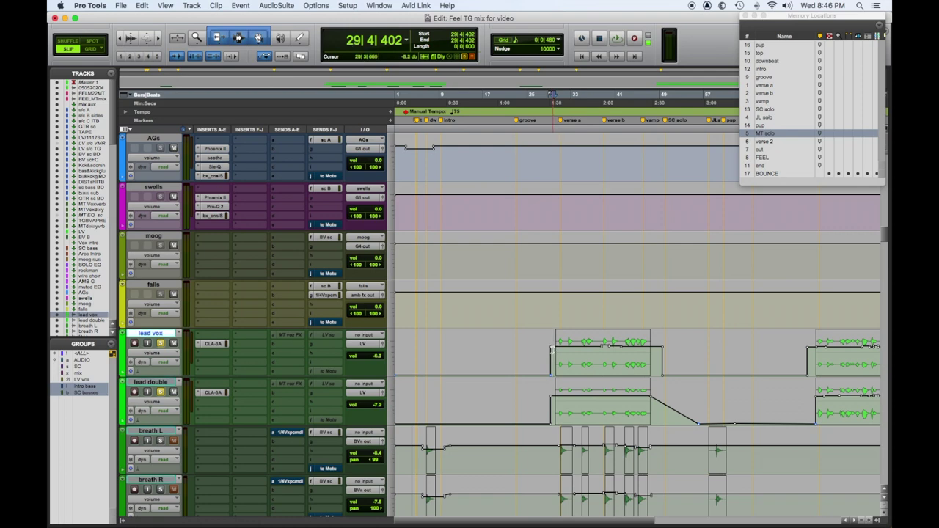
Play the lead vox and lead double tracks and examine the CLA-3A compressor settings on them.
key("space")
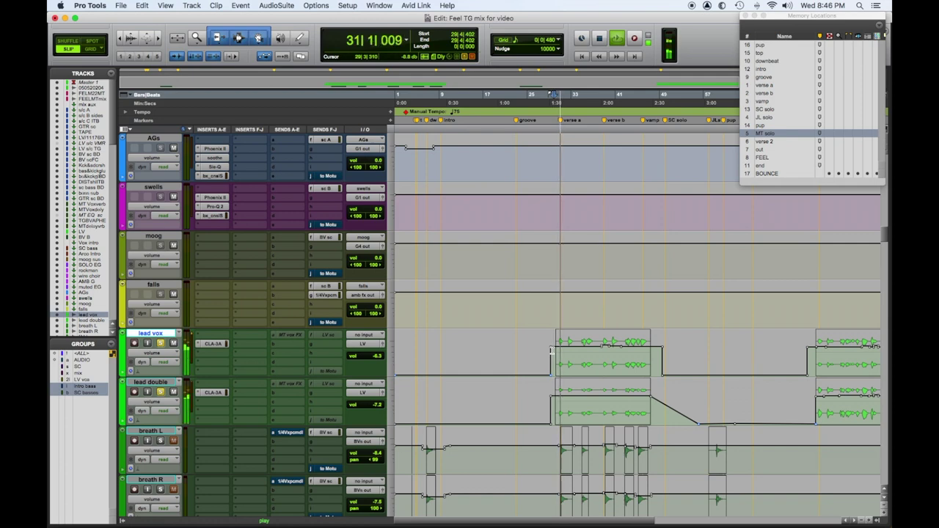
left_click(213, 343)
left_click(218, 392)
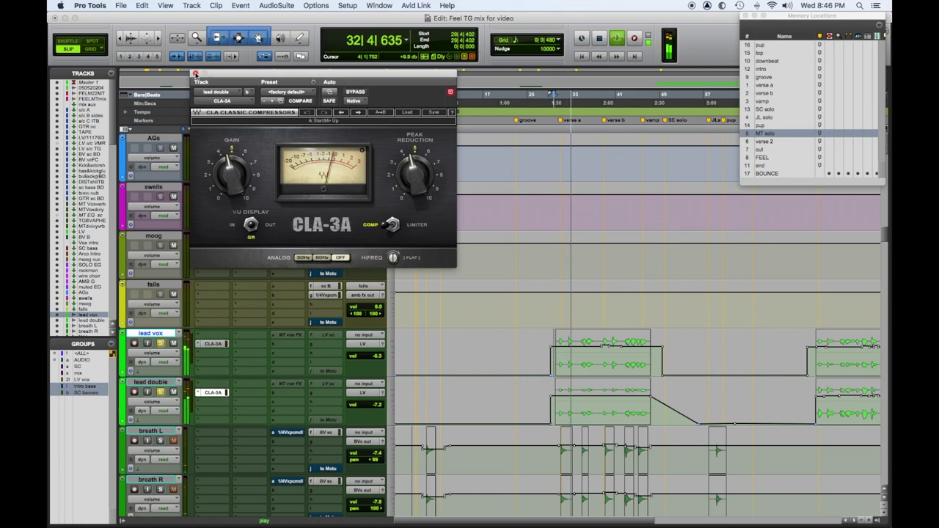
left_click(196, 73)
scroll(480, 402, "up", 3)
key("space")
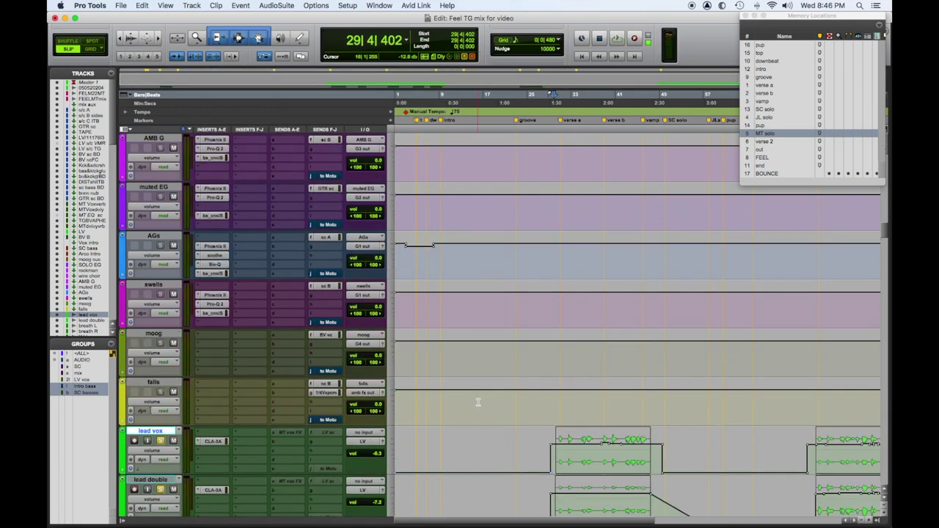
Switch the LV track to its volume view and examine its soothe and Pro-Q 3 insert settings.
scroll(534, 379, "up", 10)
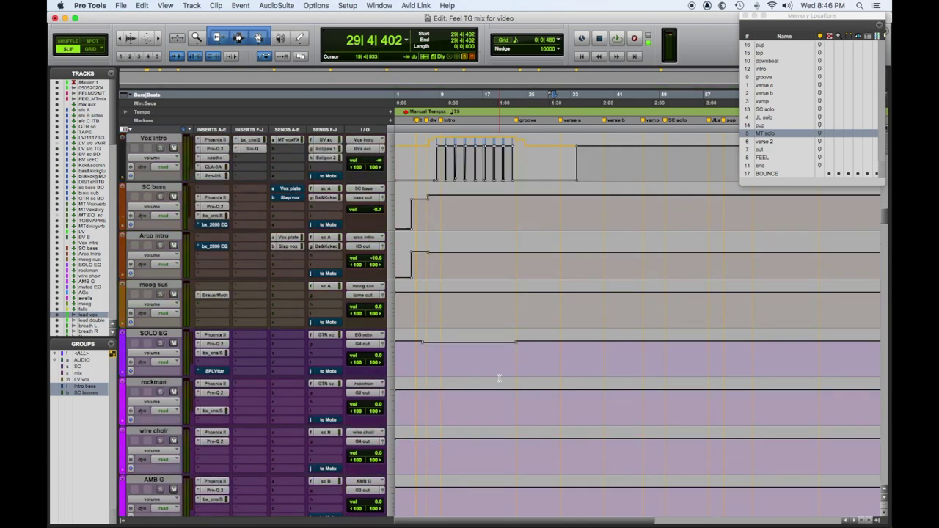
scroll(499, 378, "up", 2)
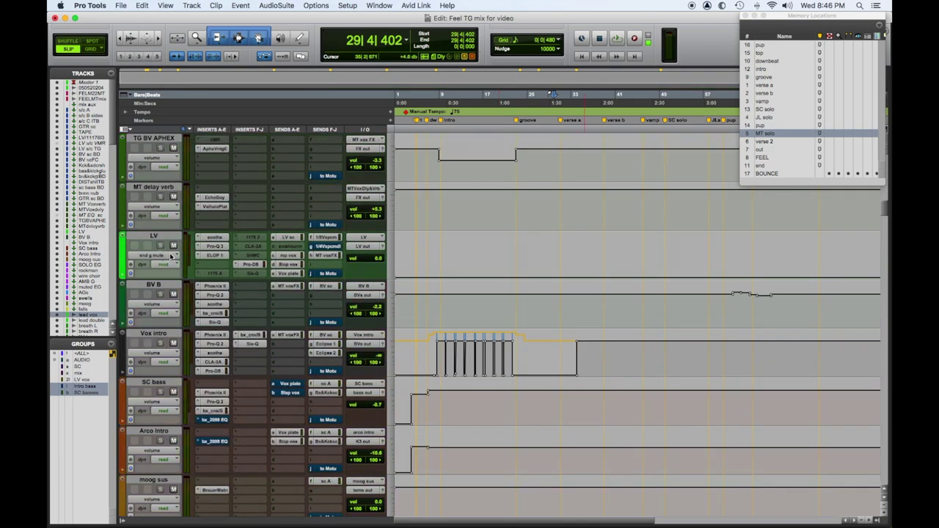
left_click(197, 239)
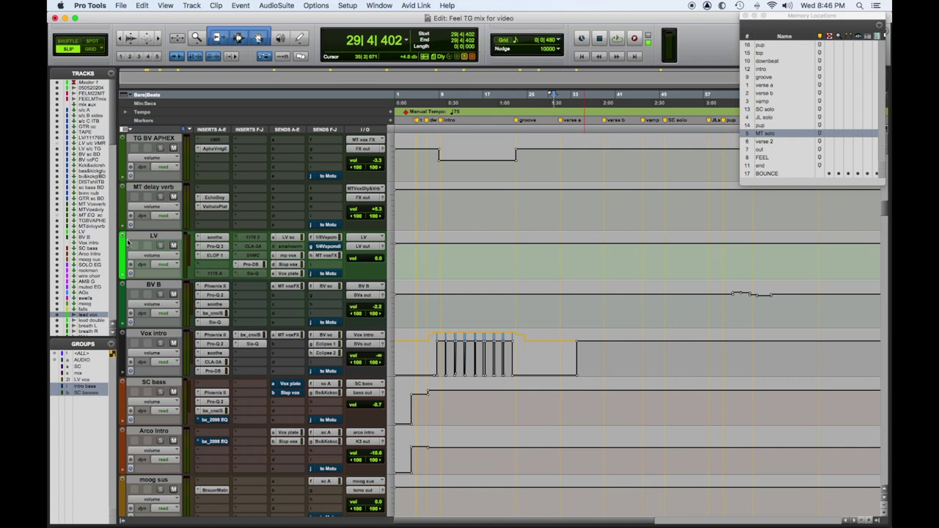
left_click(215, 239)
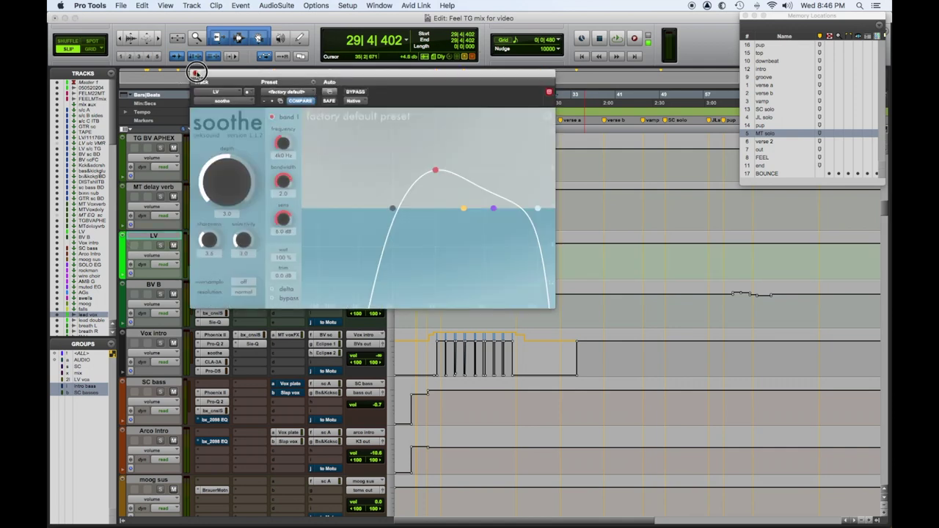
left_click(195, 73)
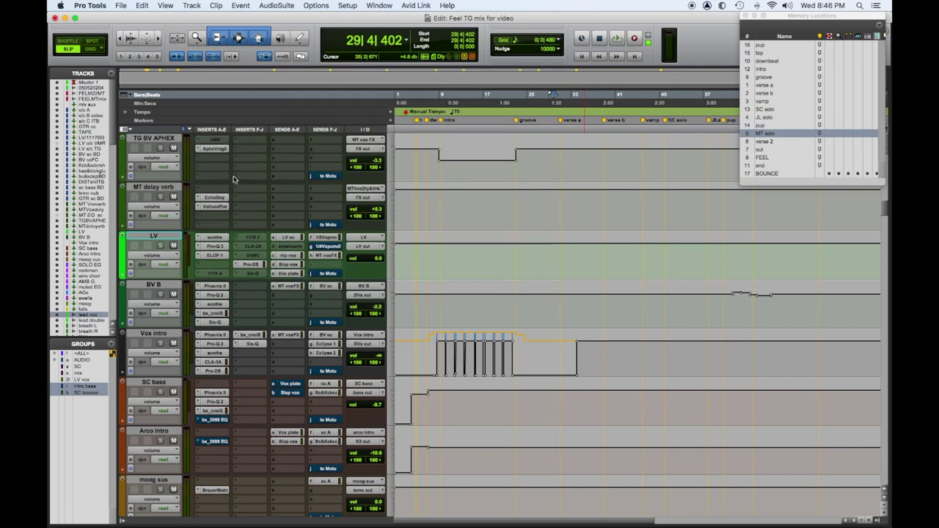
left_click(215, 246)
left_click(196, 72)
Bypass the soothe, Pro-Q 3 and ELOP 1 inserts on the LV track.
left_click(222, 237, "super")
left_click(222, 246, "super")
left_click(222, 255, "super")
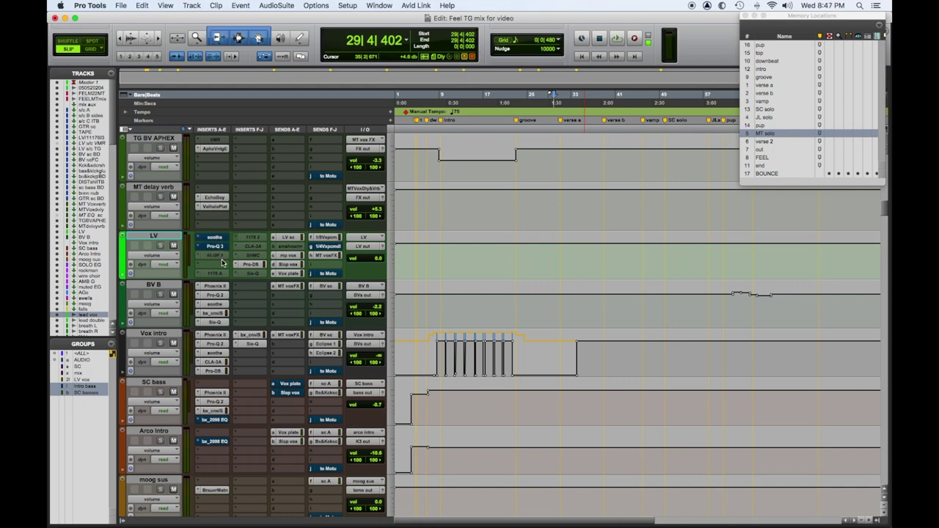
Mute the LV sc, mp vox, Slap vox and Vox plate sends and send F on the LV track.
left_click(291, 238)
left_click(290, 256)
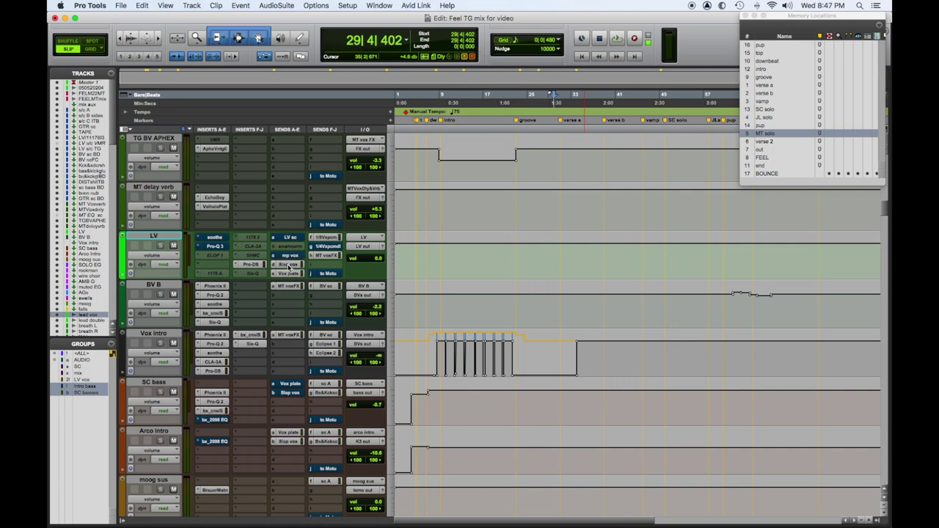
left_click(290, 264)
left_click(290, 273)
left_click(325, 237)
During playback, unmute LV's send F, LV sc, mp vox and Slap vox sends, and re-enable its Pro-Q 3 and soothe inserts.
key("space")
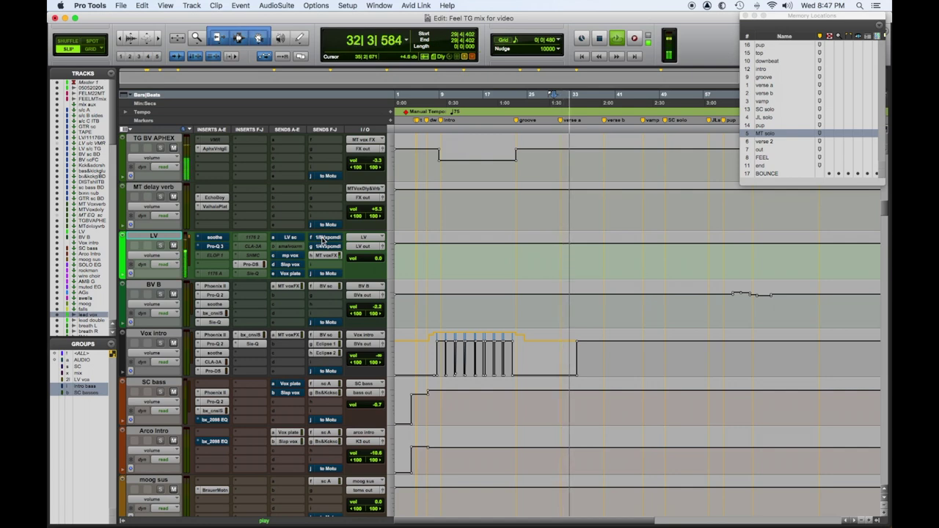
left_click(323, 242)
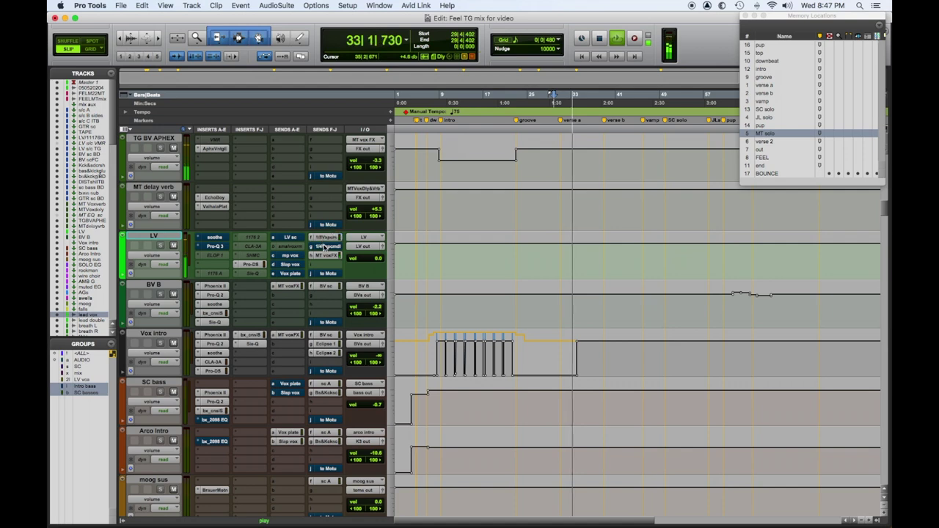
left_click(287, 267)
left_click(216, 244)
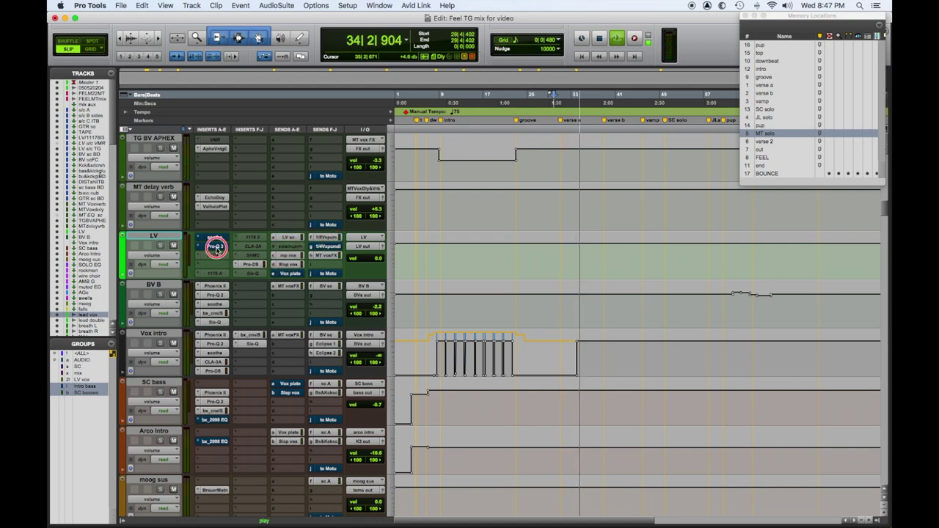
left_click(216, 238)
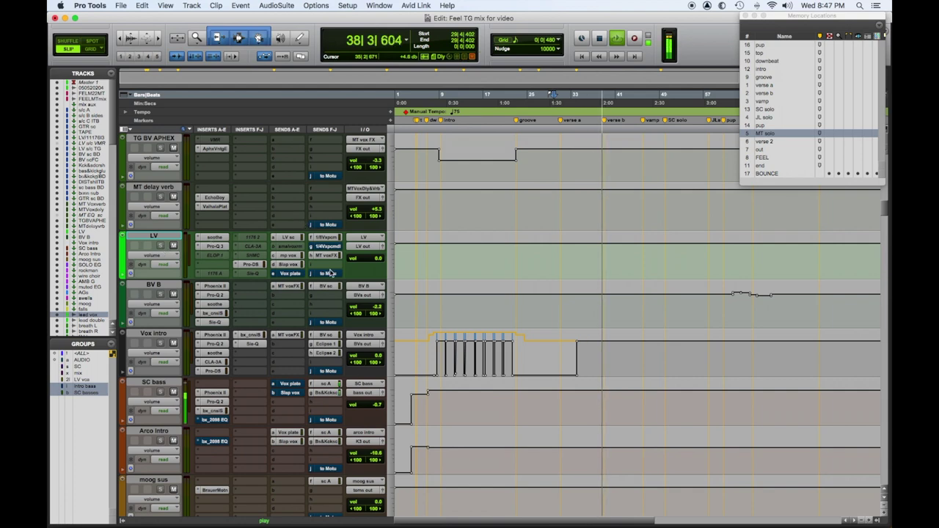
scroll(330, 273, "down", 1)
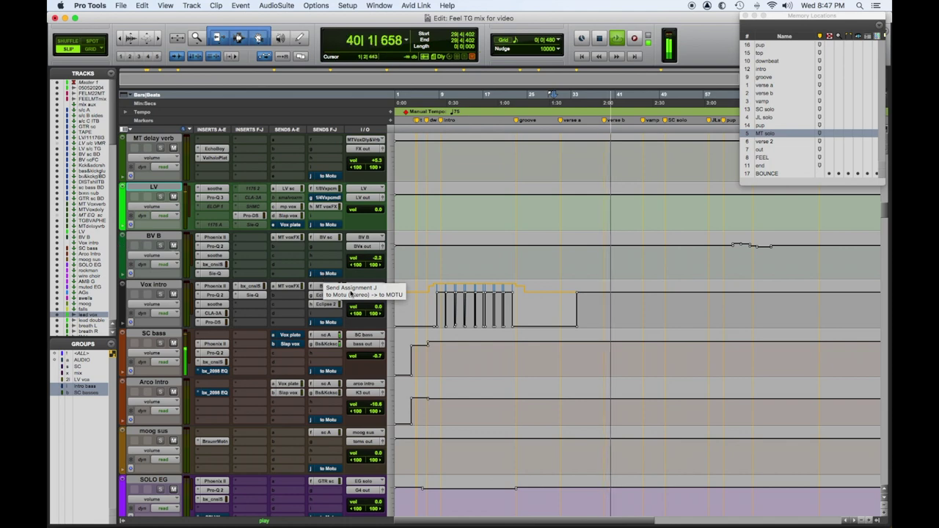
key("space")
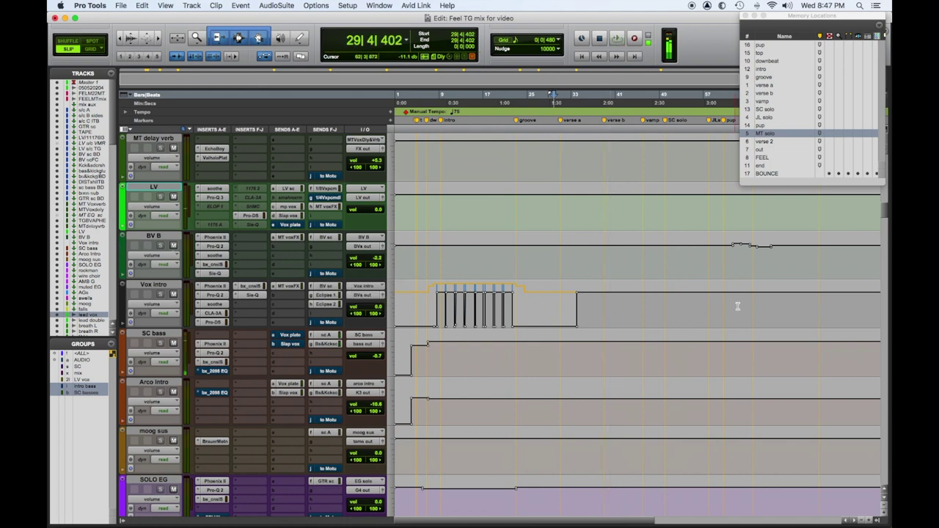
Play from just before verse a with breath L and breath R soloed, and include RJ bg vox in the solo listening.
scroll(736, 306, "down", 10)
scroll(711, 306, "down", 10)
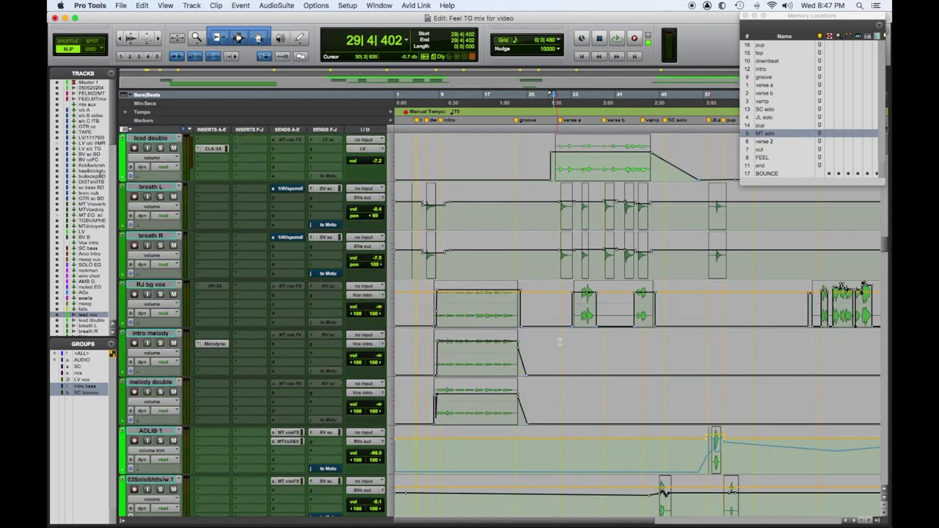
left_click(560, 206)
left_click(160, 196)
key("space")
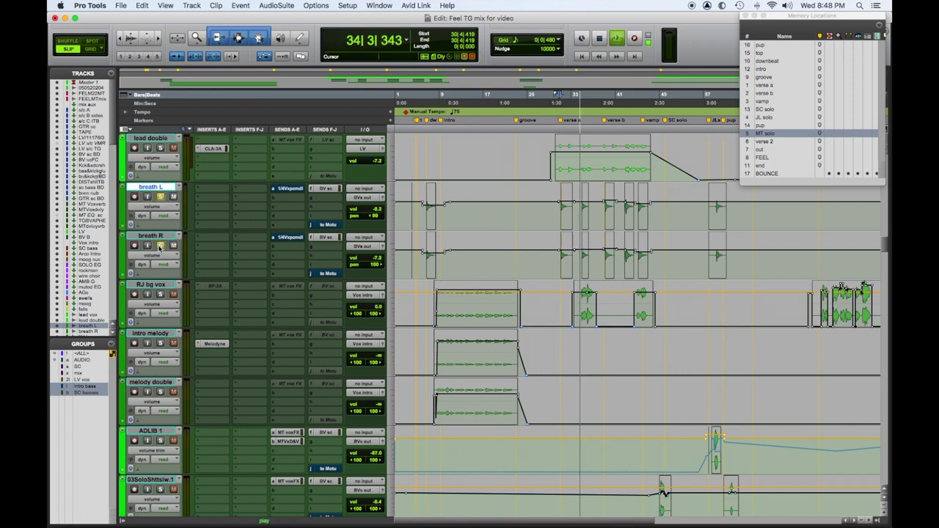
left_click(161, 294)
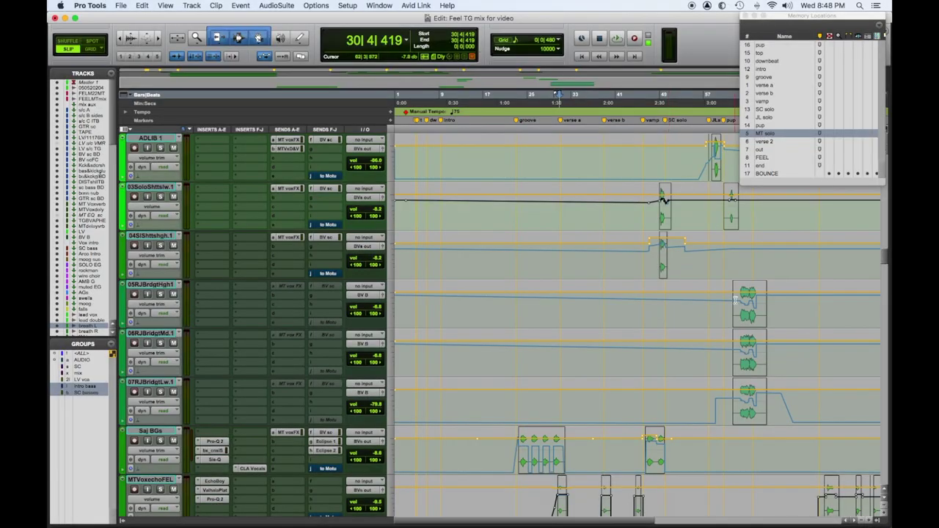
Listen to the three RJ bridge backing vocal tracks from bar 62, first soloed and again within the full mix.
left_click_drag(736, 299, 778, 305)
key("space")
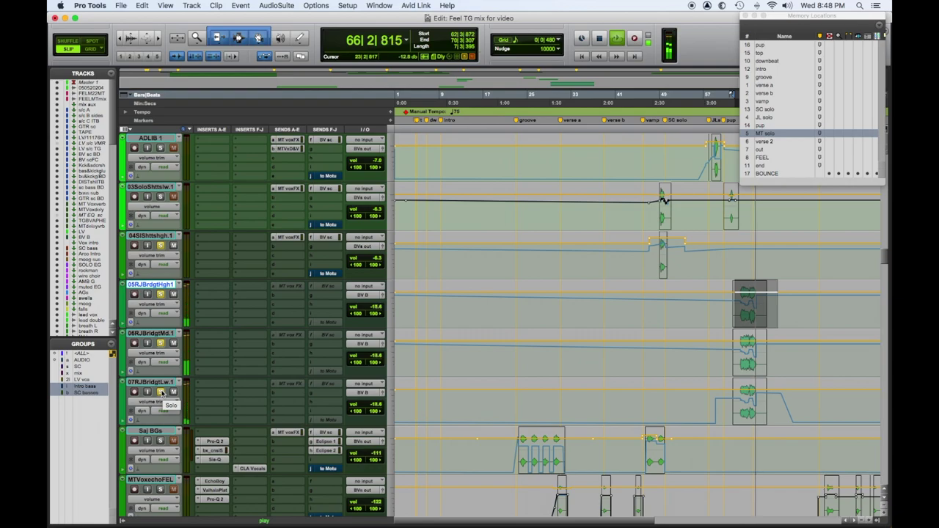
left_click(161, 393)
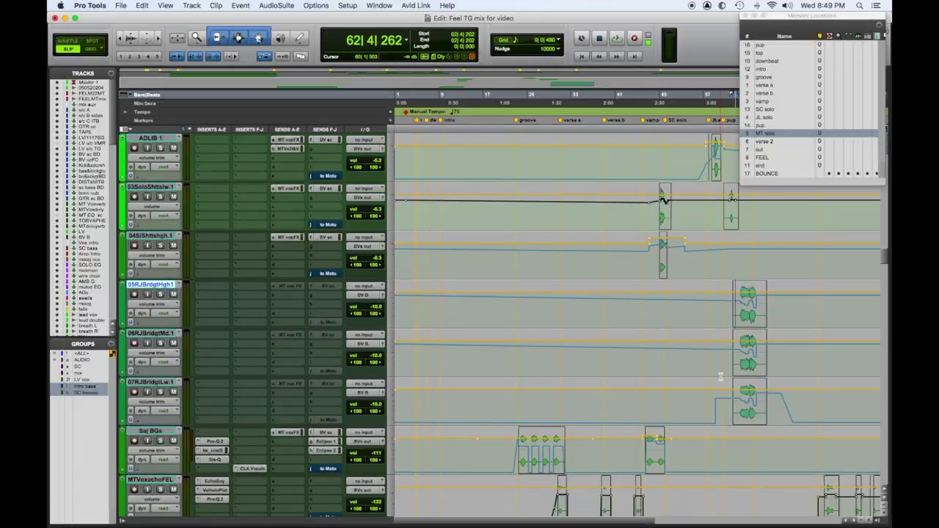
key("space")
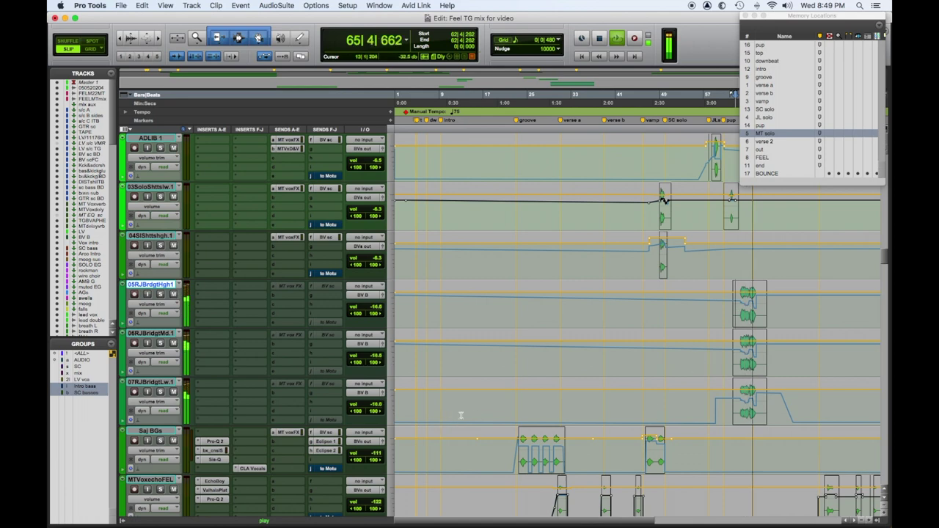
key("space")
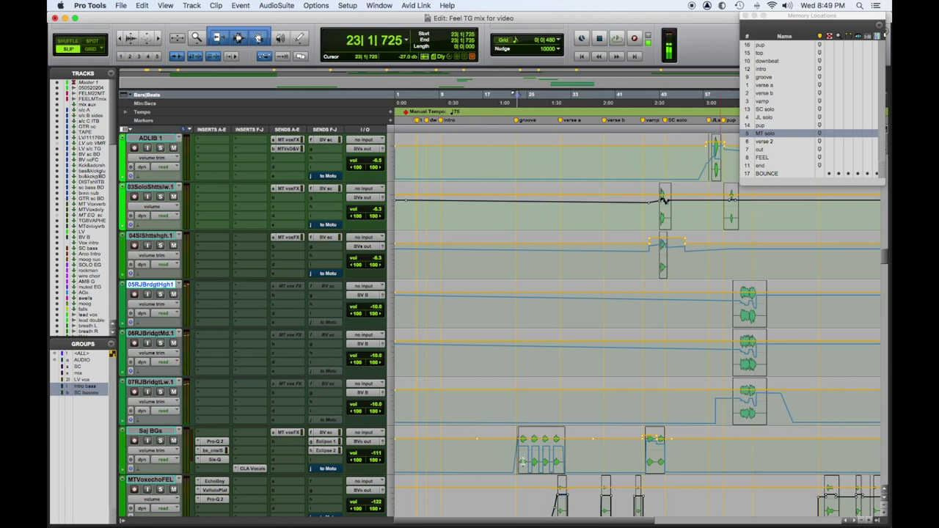
Solo the Saj BGs track and play it from the groove section at bar 23.
left_click(173, 434)
left_click(161, 441)
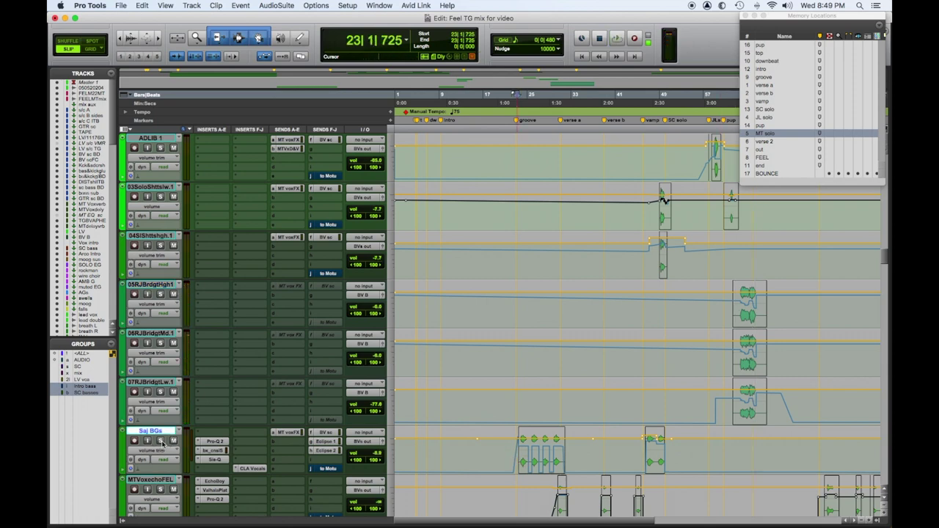
scroll(268, 437, "down", 4)
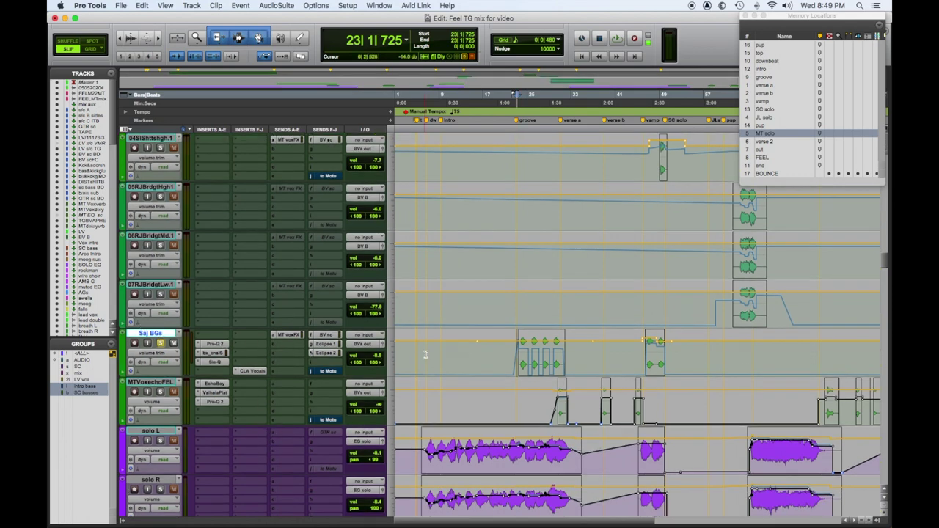
key("space")
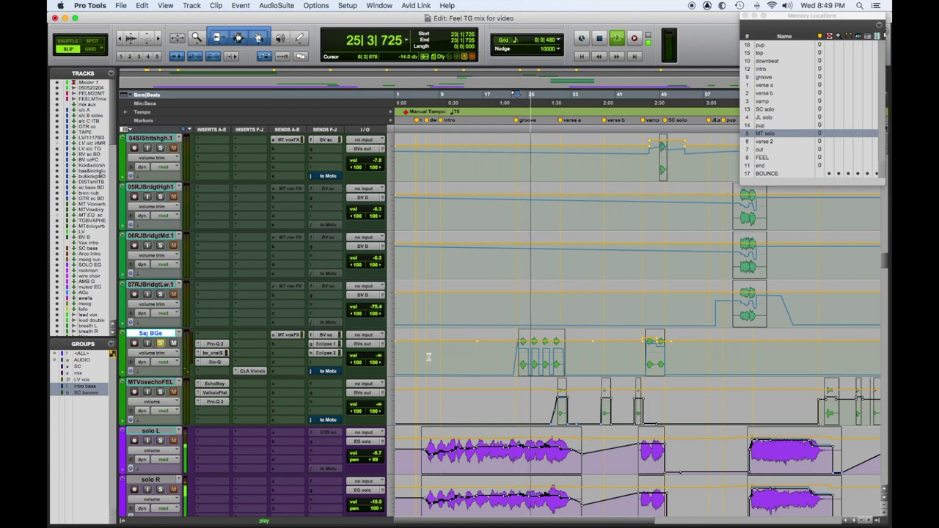
Examine the CLA Vocals and Sie-Q insert settings on the Saj BGs track during playback.
left_click(254, 371)
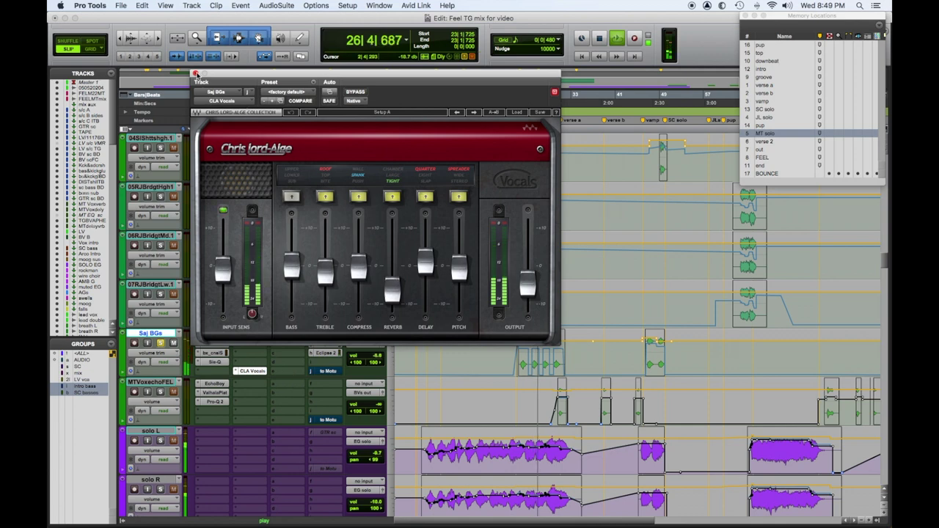
left_click(195, 73)
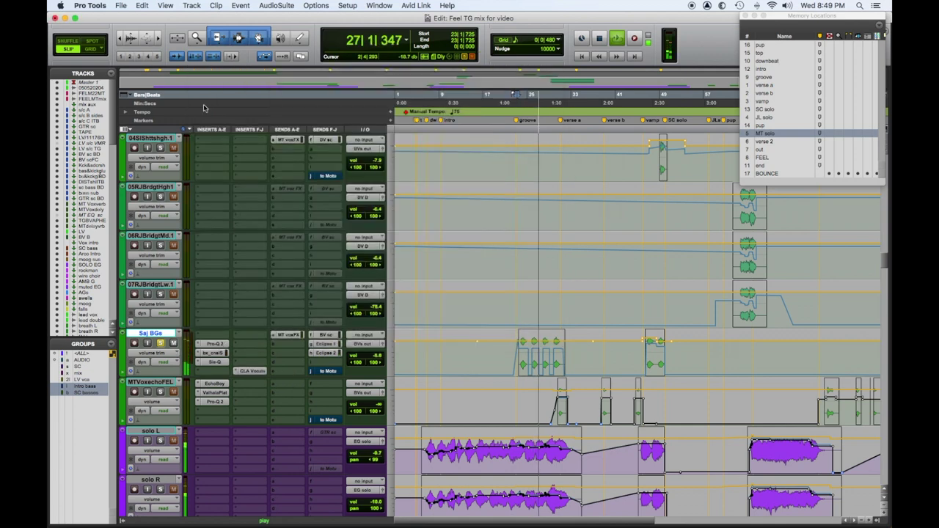
left_click(212, 362)
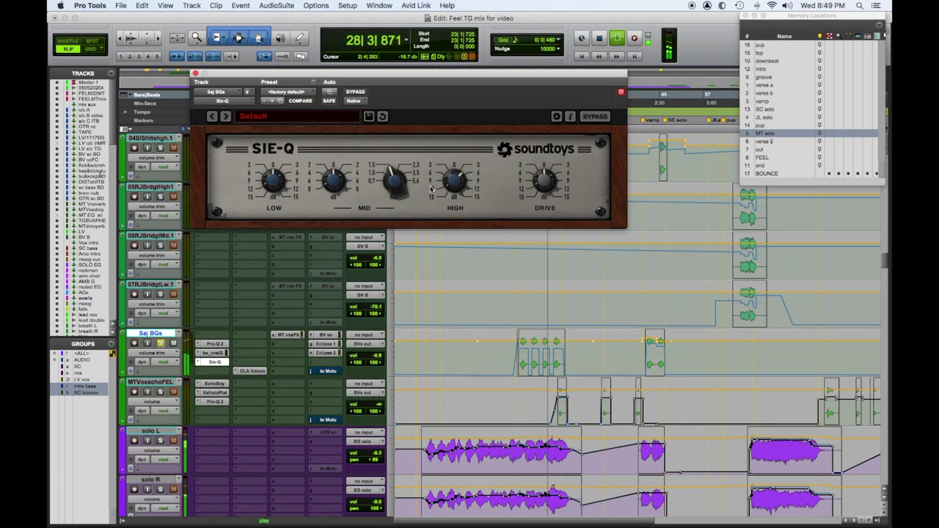
key("space")
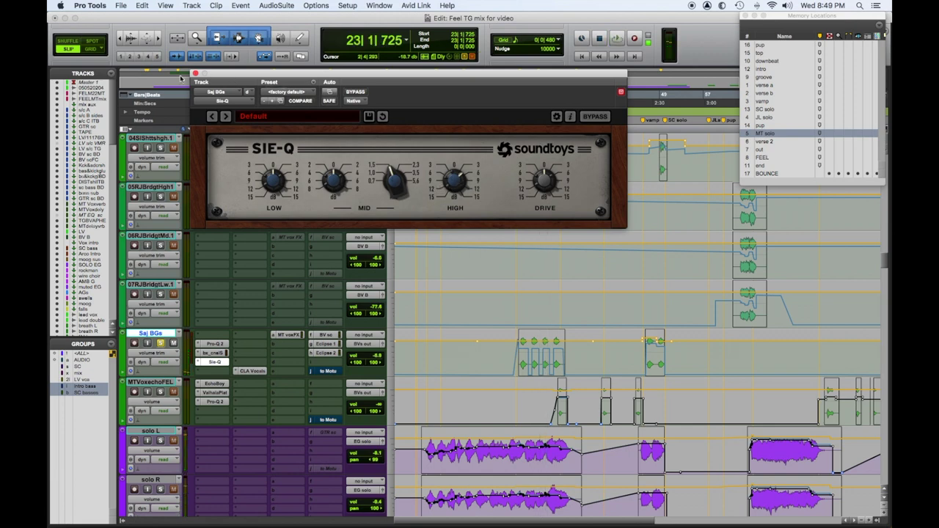
left_click(196, 74)
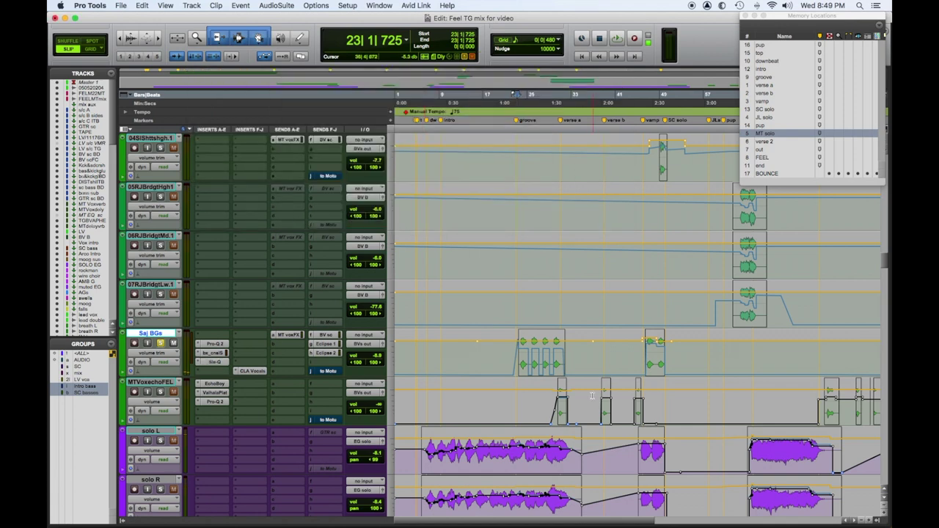
Play the MT Vox echo FEEL track soloed from bar 30 and examine its EchoBoy and ValhallaPlate settings.
left_click(555, 405)
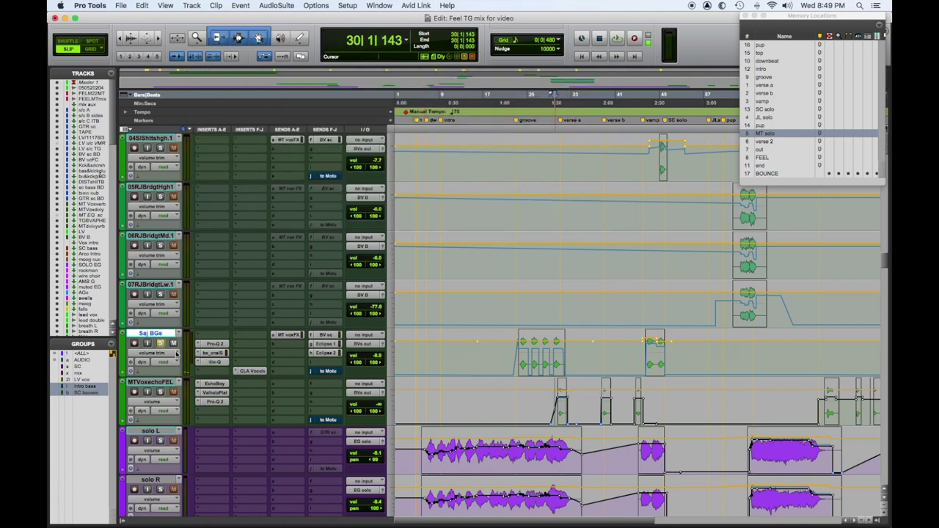
left_click(161, 383)
key("space")
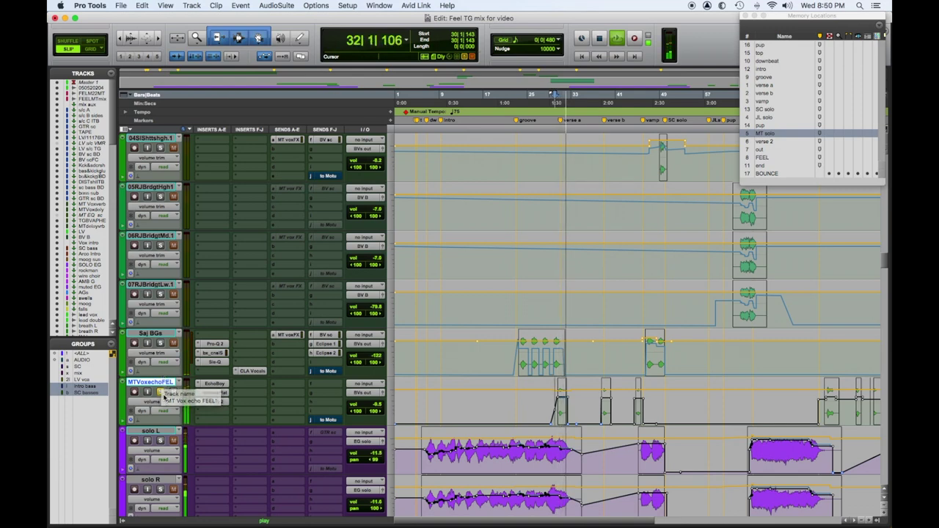
left_click(162, 393)
key("space")
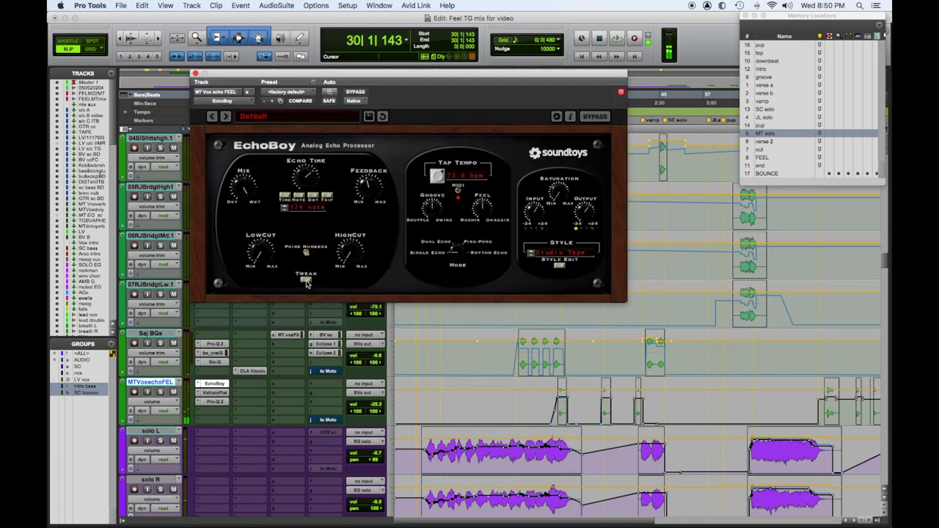
left_click(224, 394)
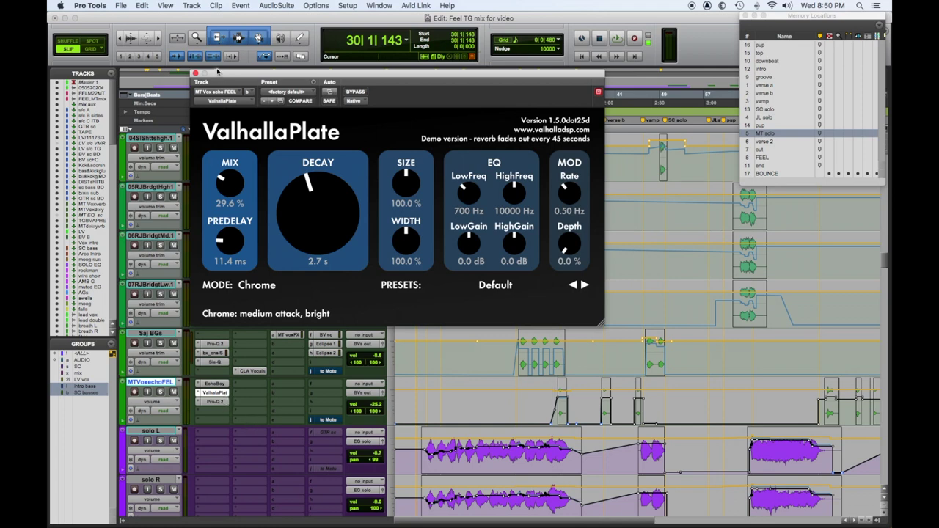
Close the ValhallaPlate settings and play the full mix from bar 31, at verse a, while reviewing the lead, breath and background vocal tracks.
left_click(195, 74)
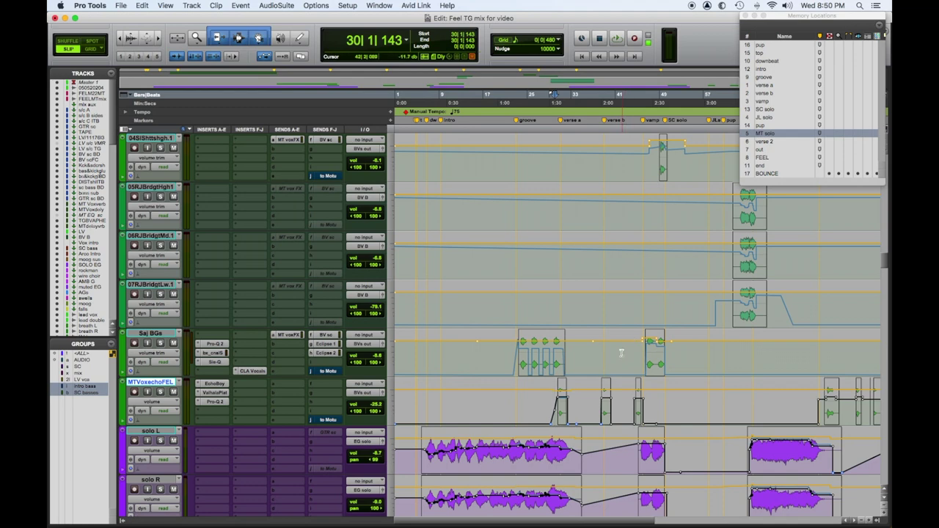
scroll(635, 379, "down", 2)
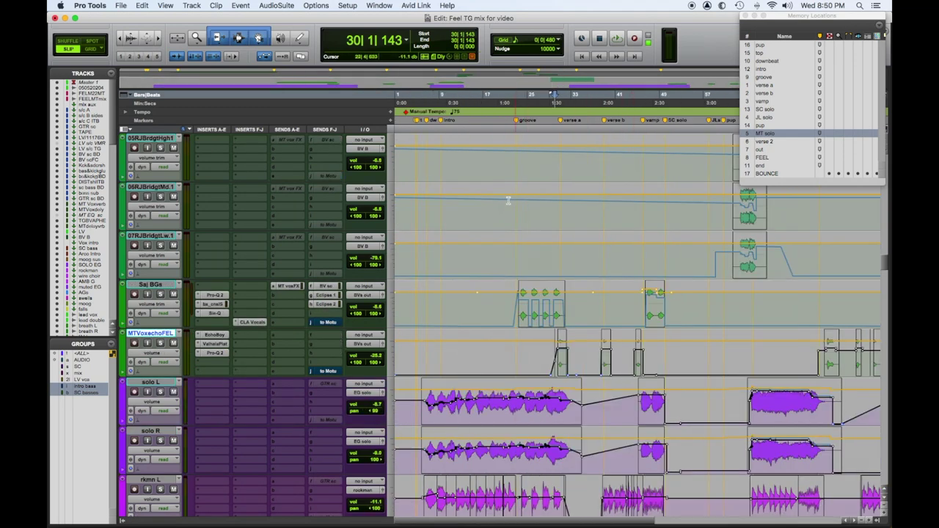
left_click_drag(560, 197, 766, 203)
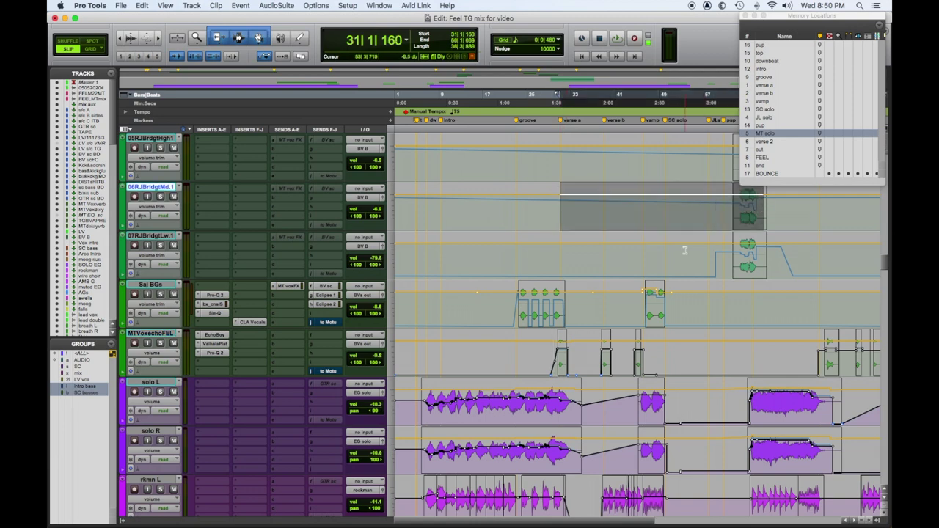
scroll(484, 230, "up", 5)
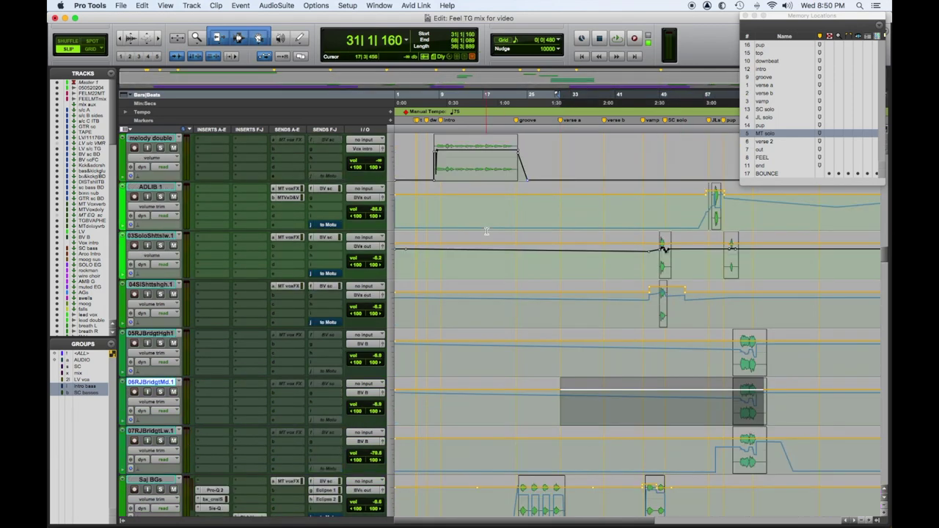
key("space")
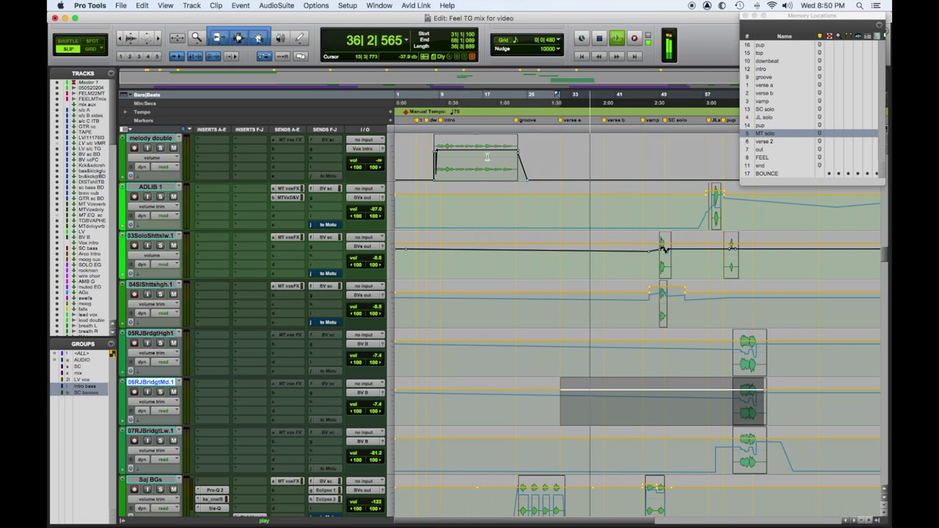
scroll(639, 309, "up", 5)
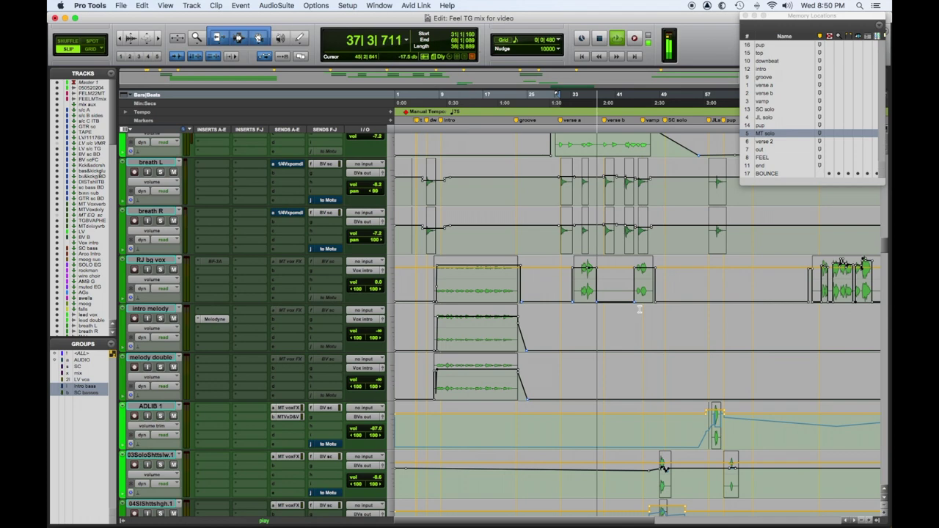
scroll(640, 309, "up", 5)
scroll(639, 309, "up", 1)
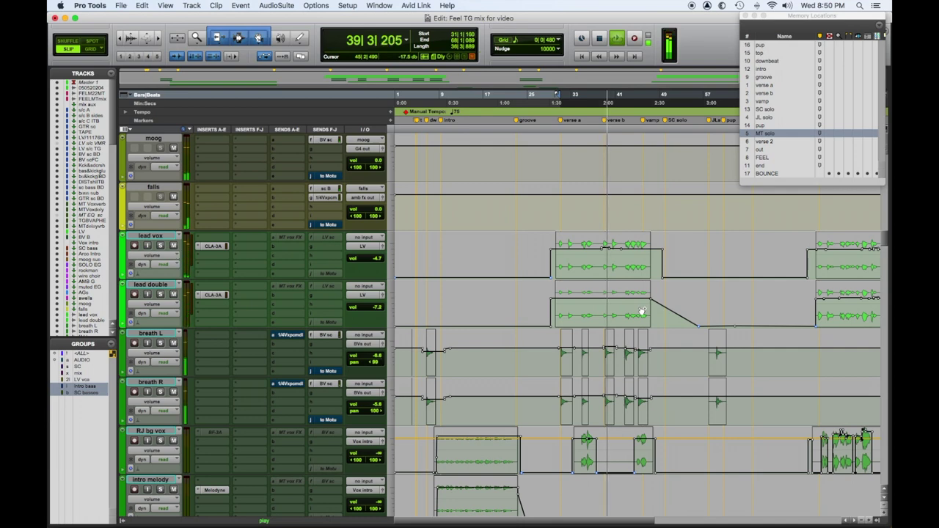
Play the RJ bg vox track from bar 79 in verse 2 and solo it during playback.
key("r")
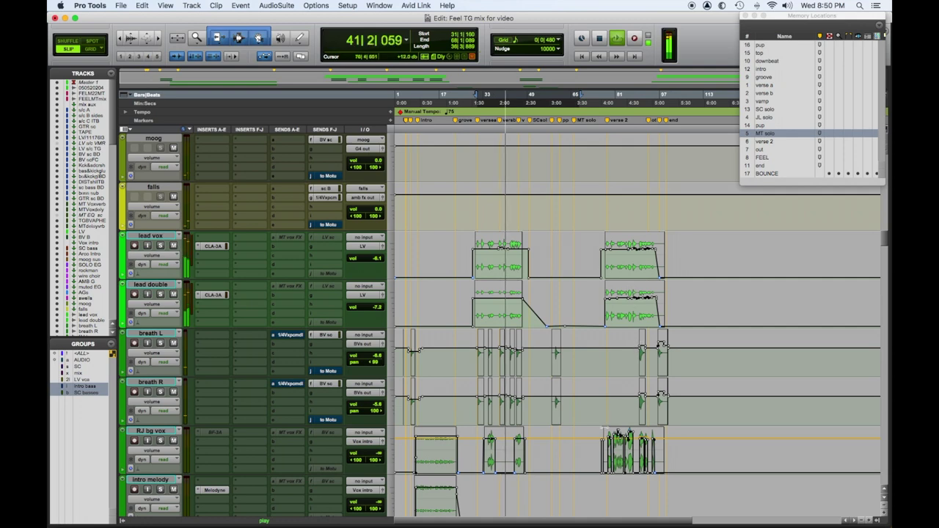
left_click(610, 449)
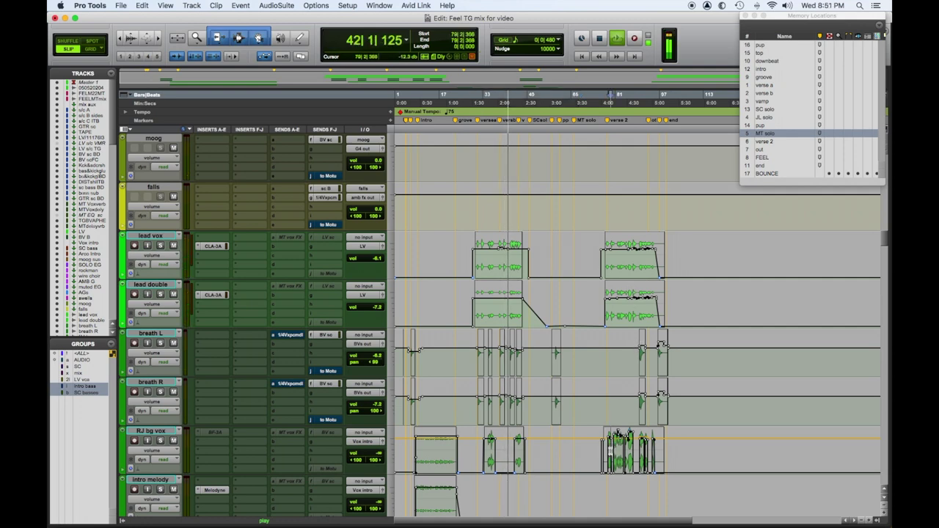
key("space")
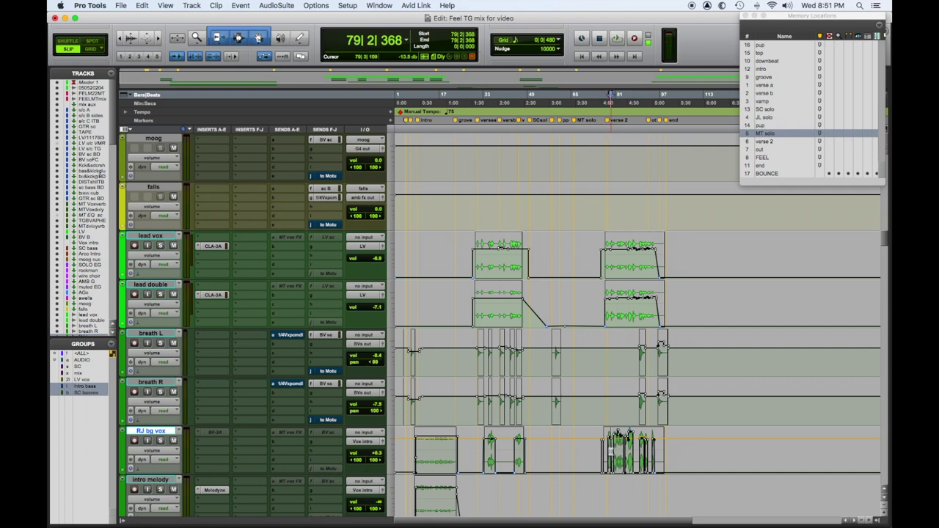
key("space")
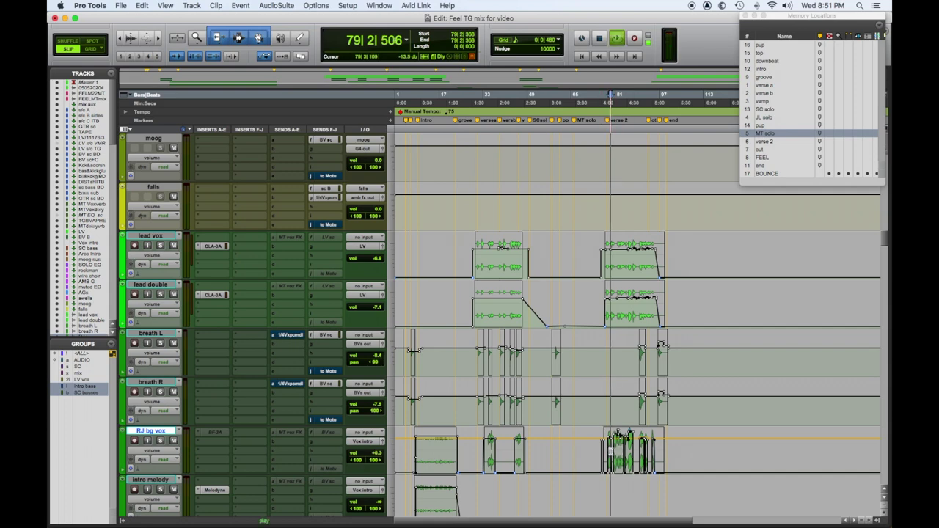
left_click(160, 440)
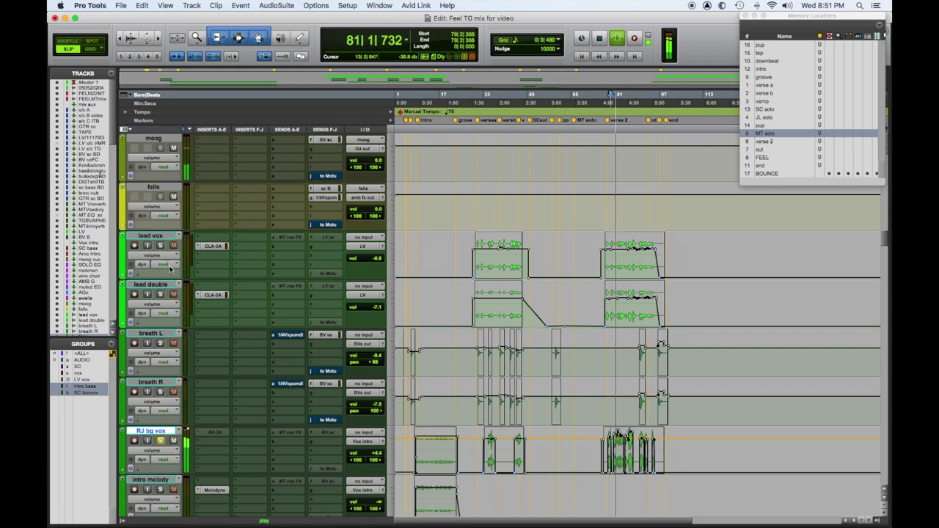